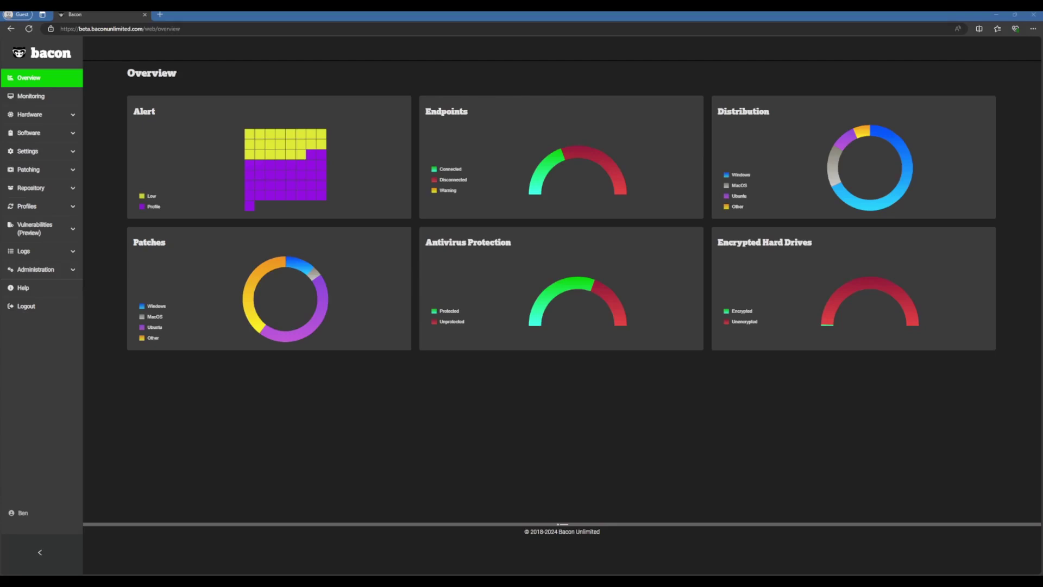
Step: Open Hardware > Endpoints showing 31 hosts and browse the list of available columns
{"action": "left_click", "coordinate": [30, 114]}
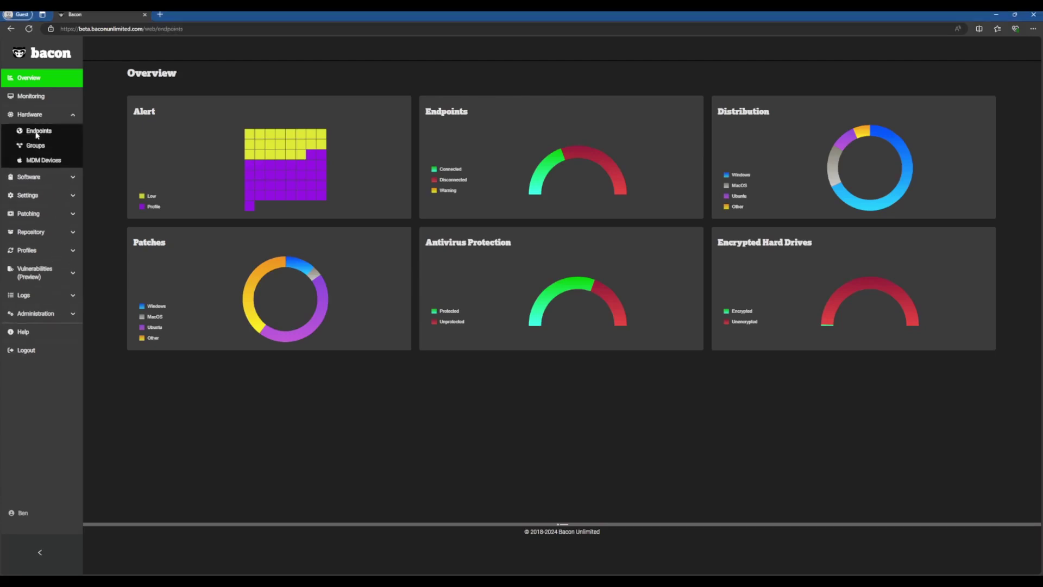
{"action": "left_click", "coordinate": [37, 133]}
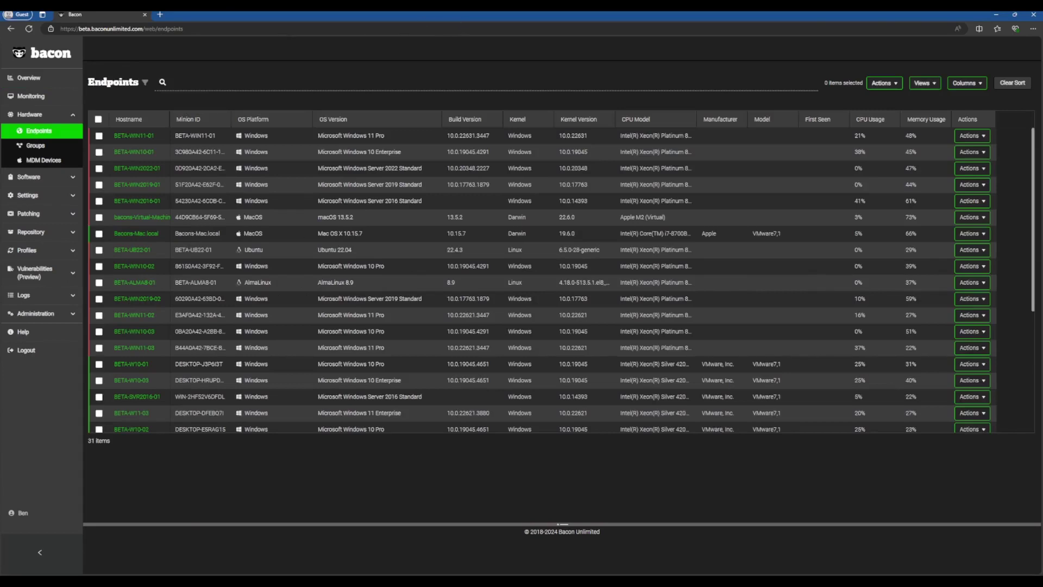
{"action": "left_click", "coordinate": [966, 83]}
{"action": "scroll", "coordinate": [974, 261], "scroll_direction": "down", "scroll_amount": 3}
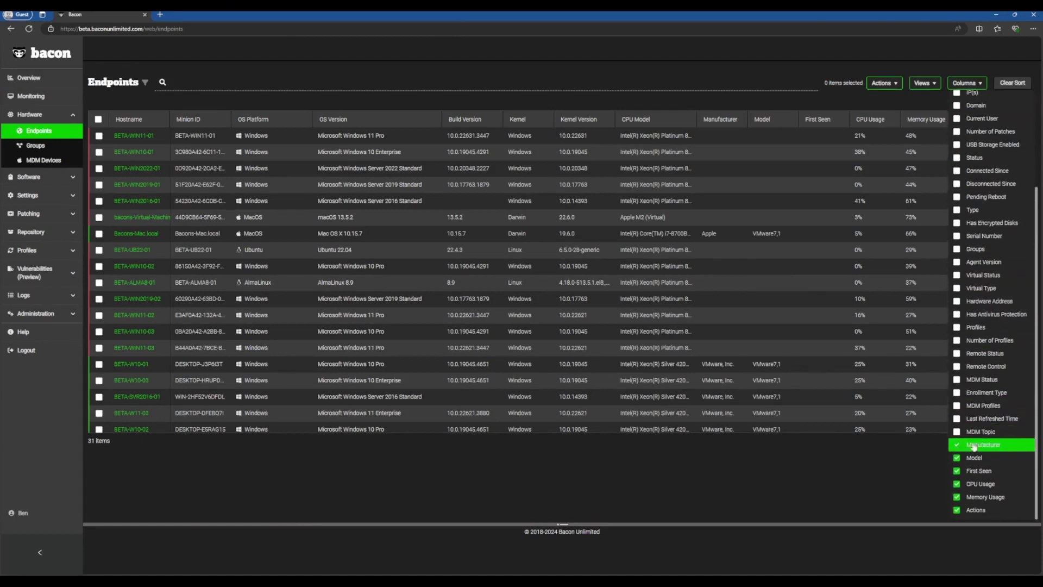
{"action": "scroll", "coordinate": [975, 335], "scroll_direction": "up", "scroll_amount": 3}
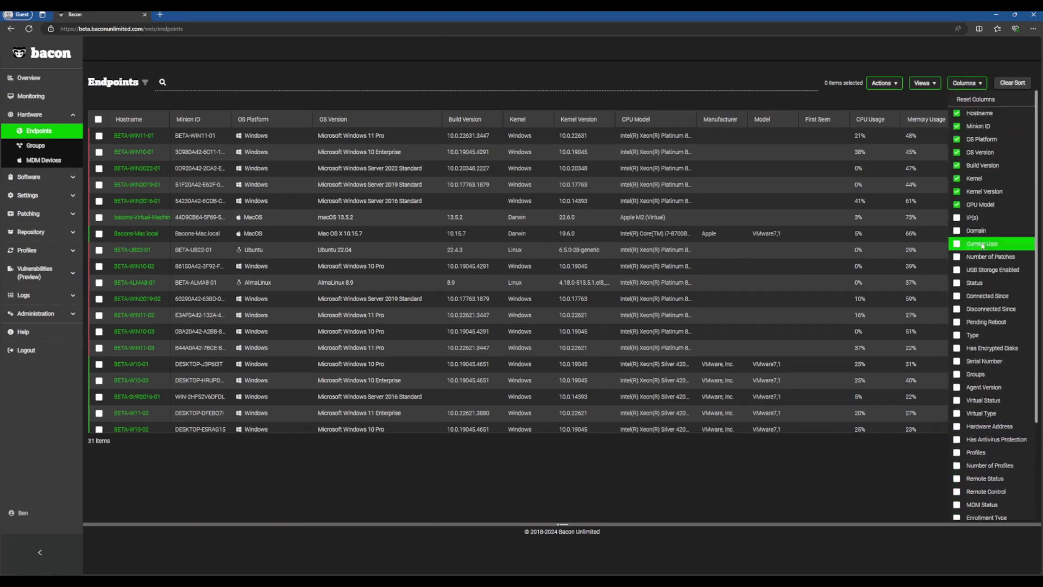
{"action": "scroll", "coordinate": [978, 245], "scroll_direction": "down", "scroll_amount": 3}
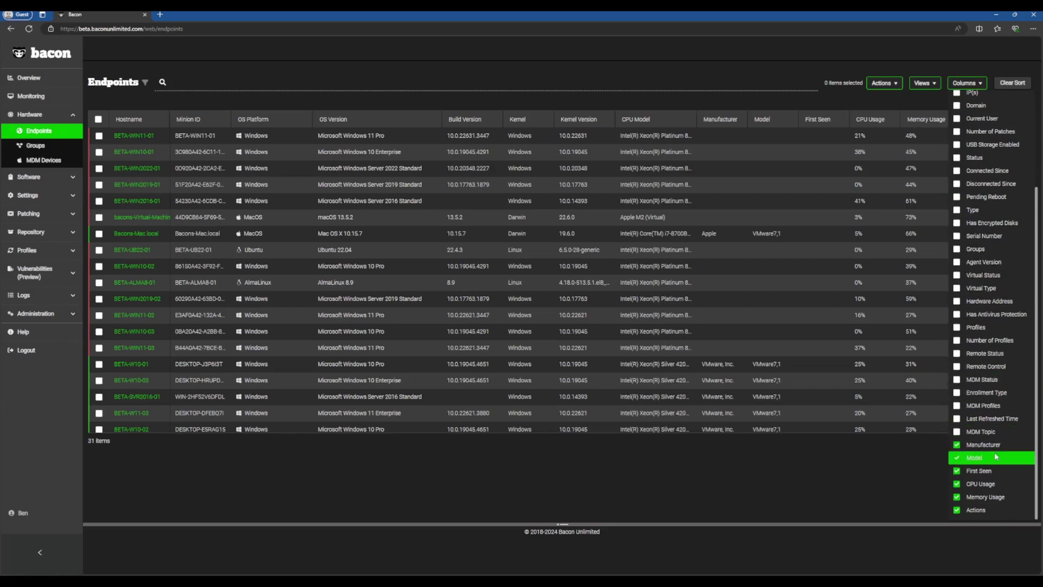
{"action": "scroll", "coordinate": [993, 451], "scroll_direction": "up", "scroll_amount": 3}
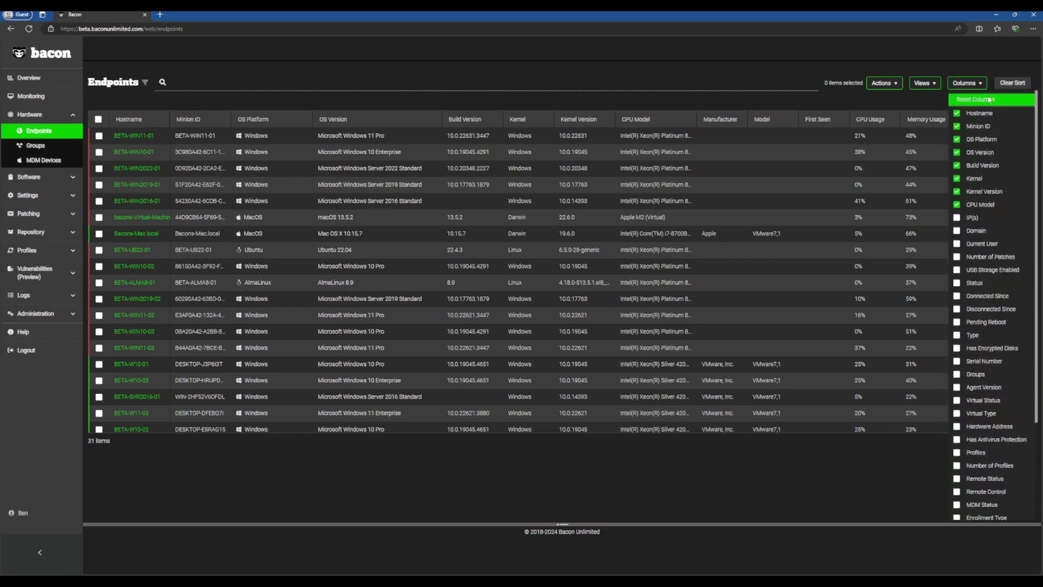
{"action": "left_click", "coordinate": [975, 84]}
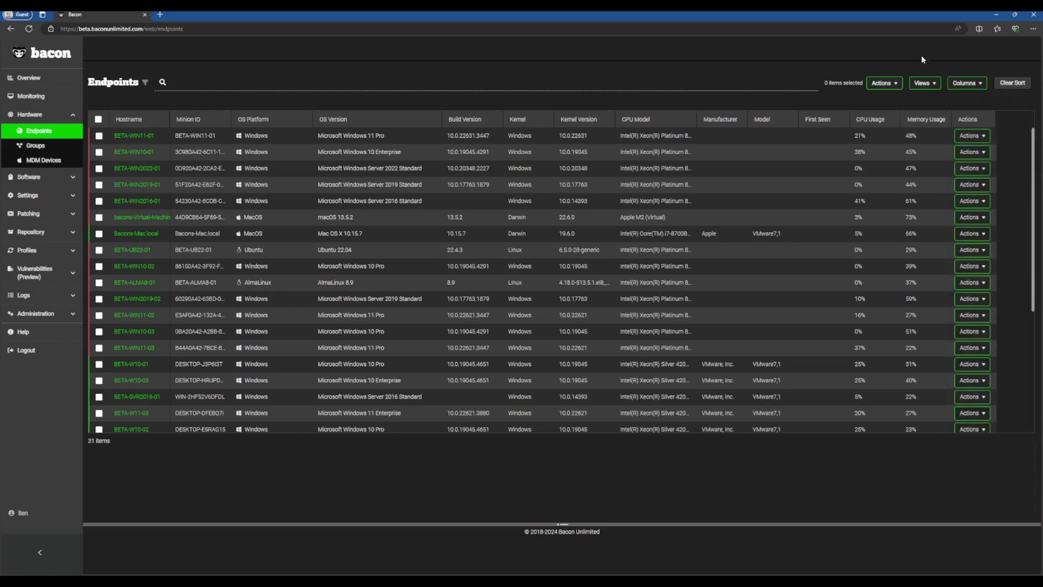
{"action": "left_click", "coordinate": [926, 86]}
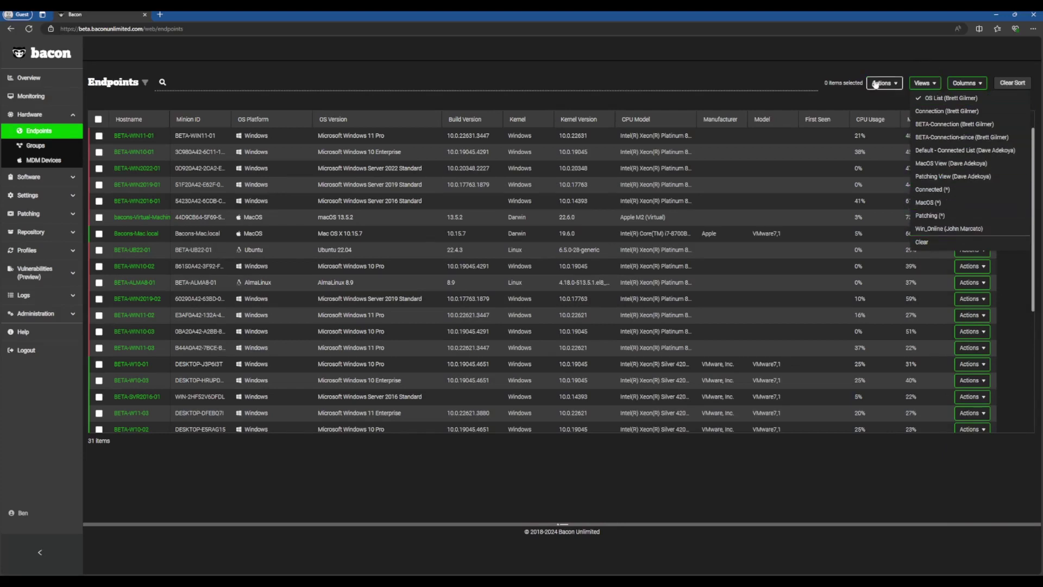
{"action": "left_click", "coordinate": [858, 97]}
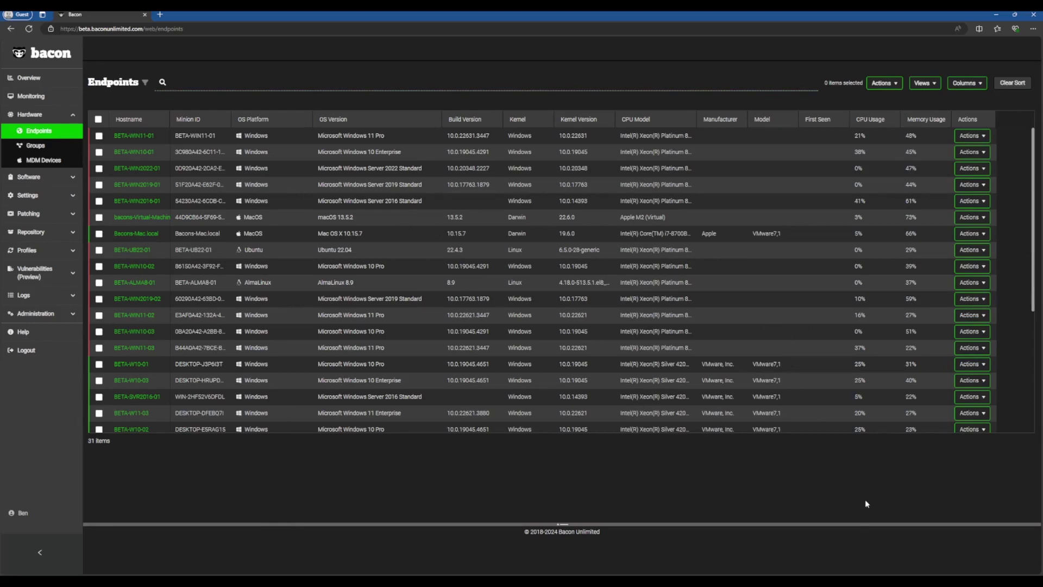
{"action": "left_click", "coordinate": [966, 82]}
Step: Uncheck CPU Model, Kernel Version, Kernel, Model and Manufacturer columns, and check Pending Reboot
{"action": "left_click", "coordinate": [966, 84]}
{"action": "left_click", "coordinate": [966, 83]}
{"action": "left_click", "coordinate": [967, 86]}
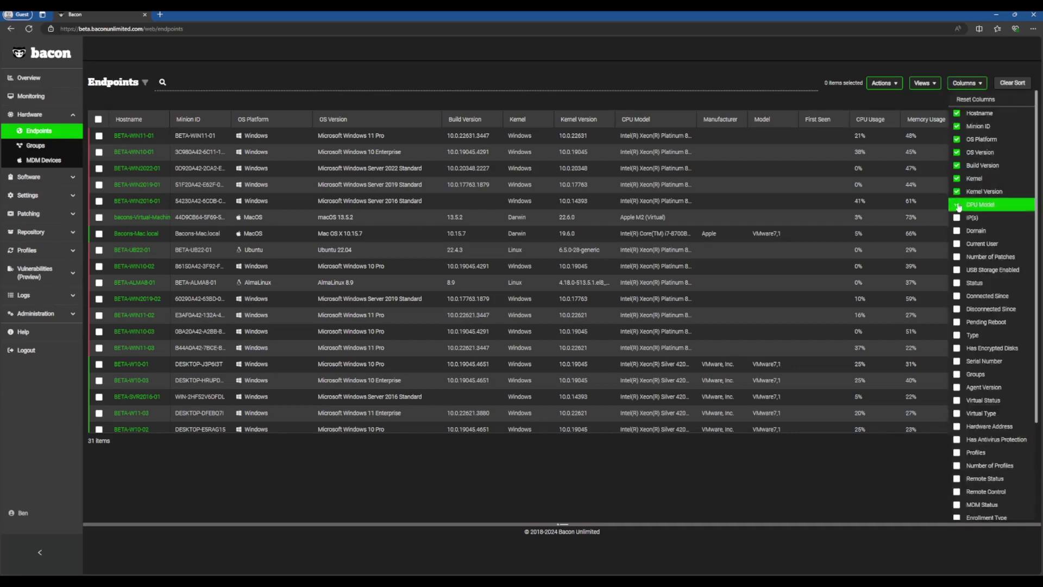
{"action": "left_click", "coordinate": [978, 204]}
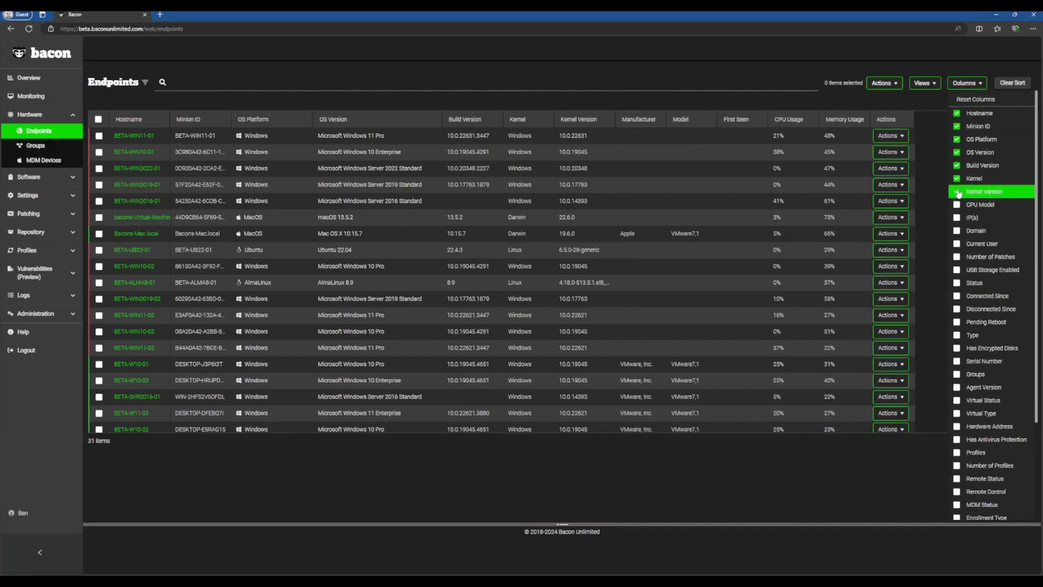
{"action": "left_click", "coordinate": [957, 190]}
{"action": "left_click", "coordinate": [958, 181]}
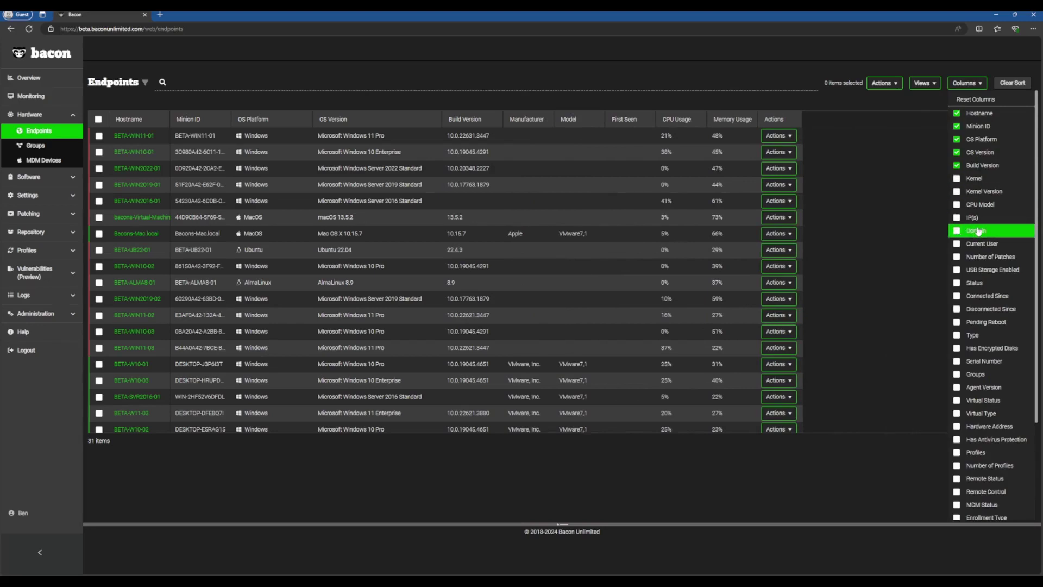
{"action": "left_click", "coordinate": [957, 322]}
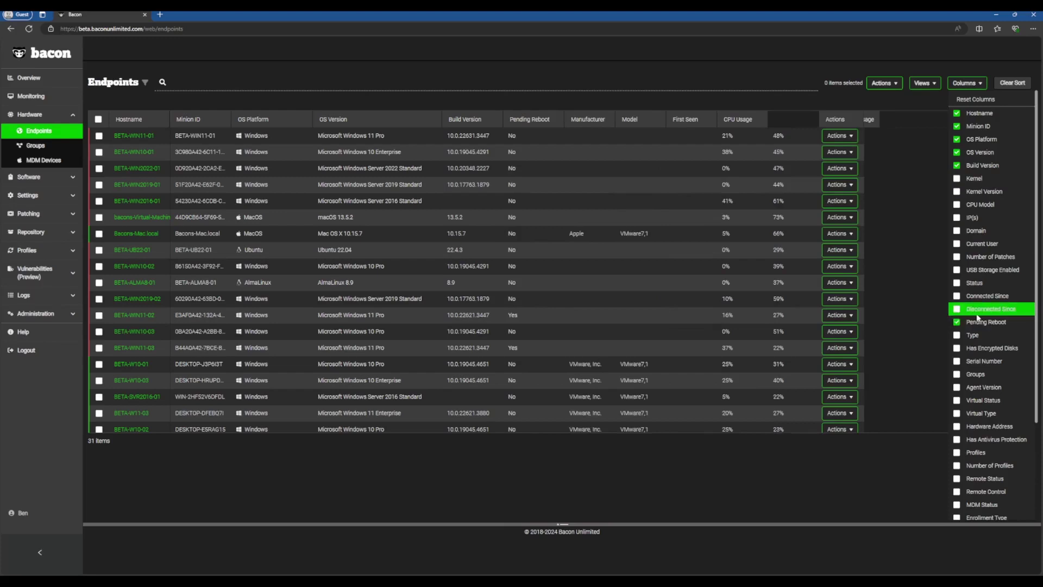
{"action": "scroll", "coordinate": [983, 288], "scroll_direction": "down", "scroll_amount": 3}
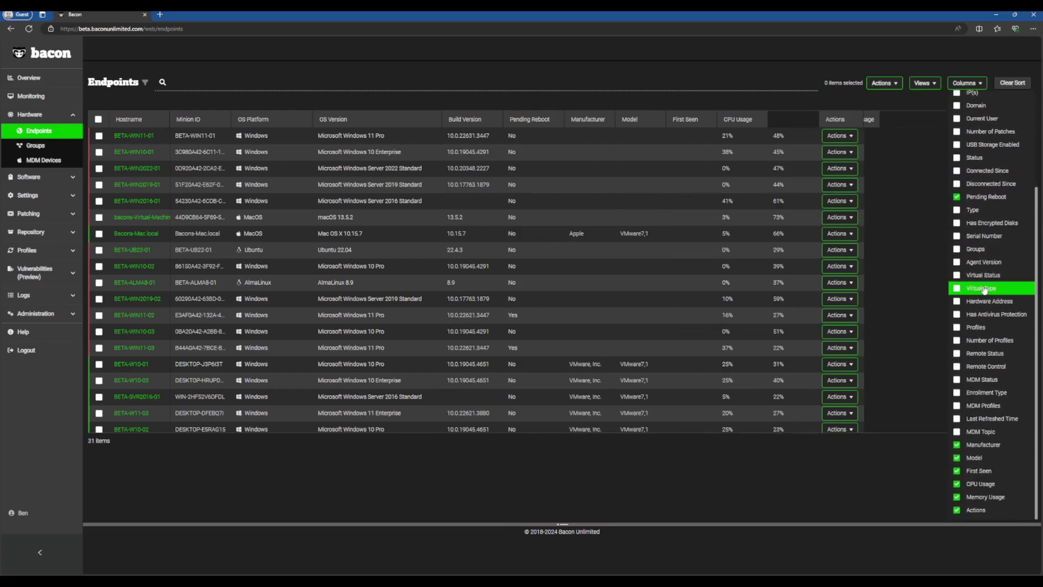
{"action": "left_click", "coordinate": [959, 460]}
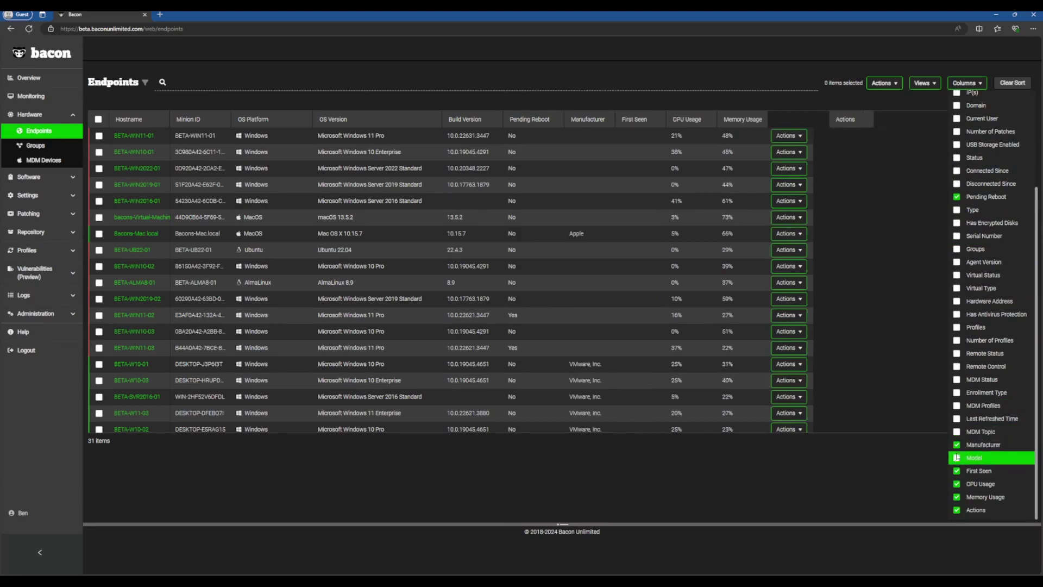
{"action": "left_click", "coordinate": [957, 446]}
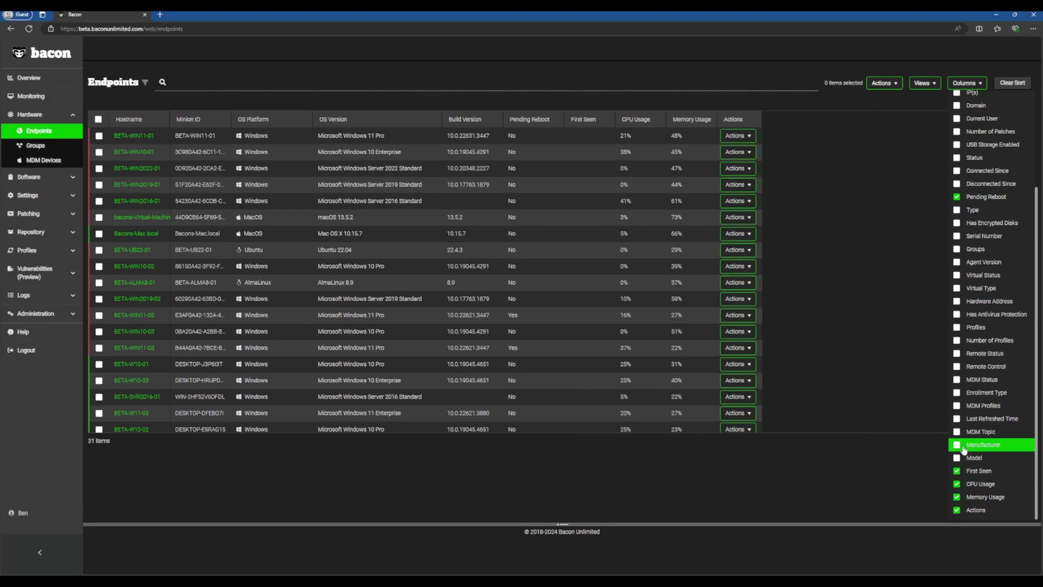
{"action": "scroll", "coordinate": [965, 414], "scroll_direction": "up", "scroll_amount": 2}
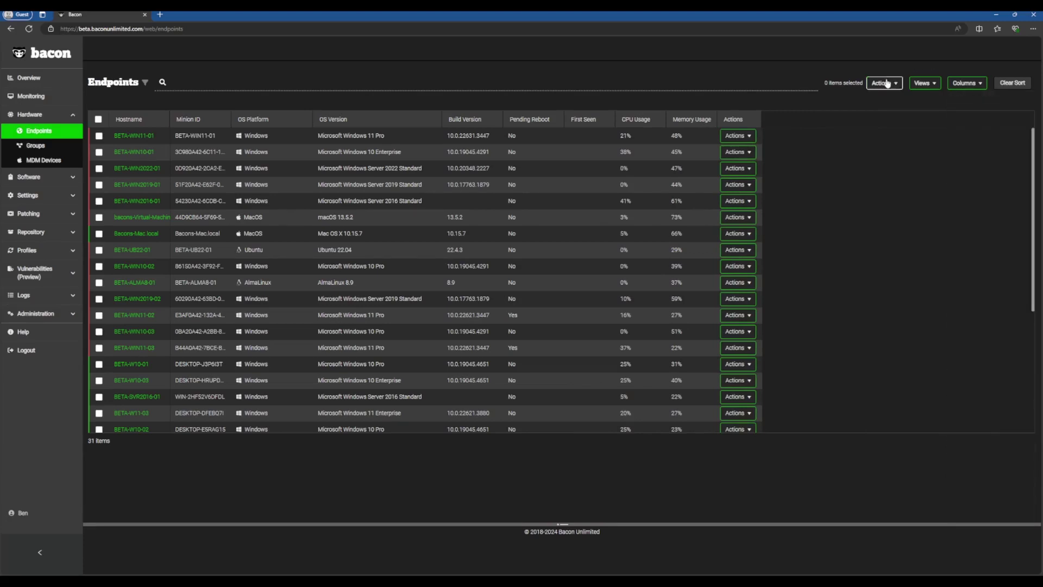
Step: Add a filter for Status is equal to Connected
{"action": "left_click", "coordinate": [145, 82]}
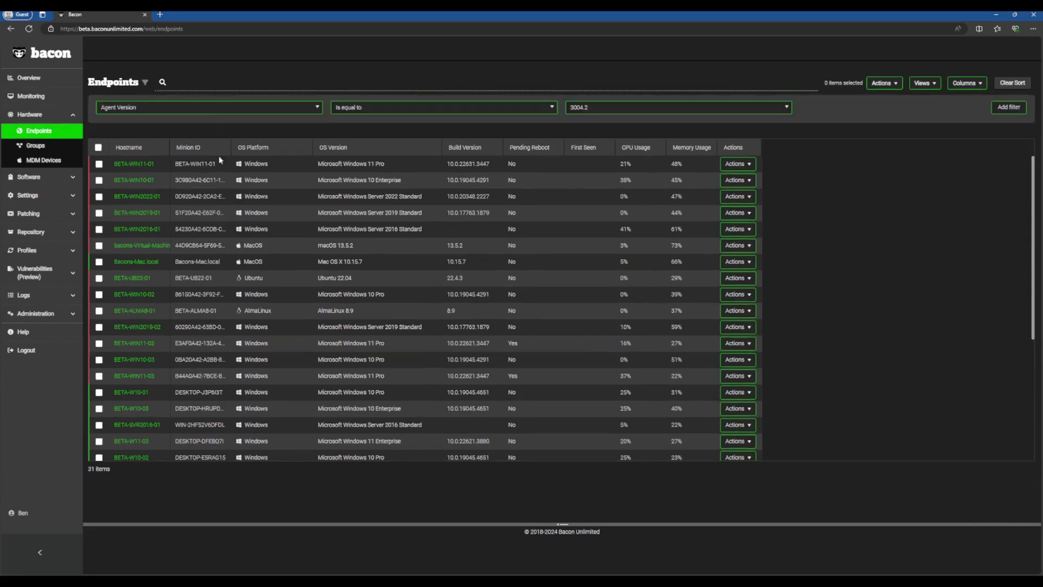
{"action": "left_click", "coordinate": [172, 108]}
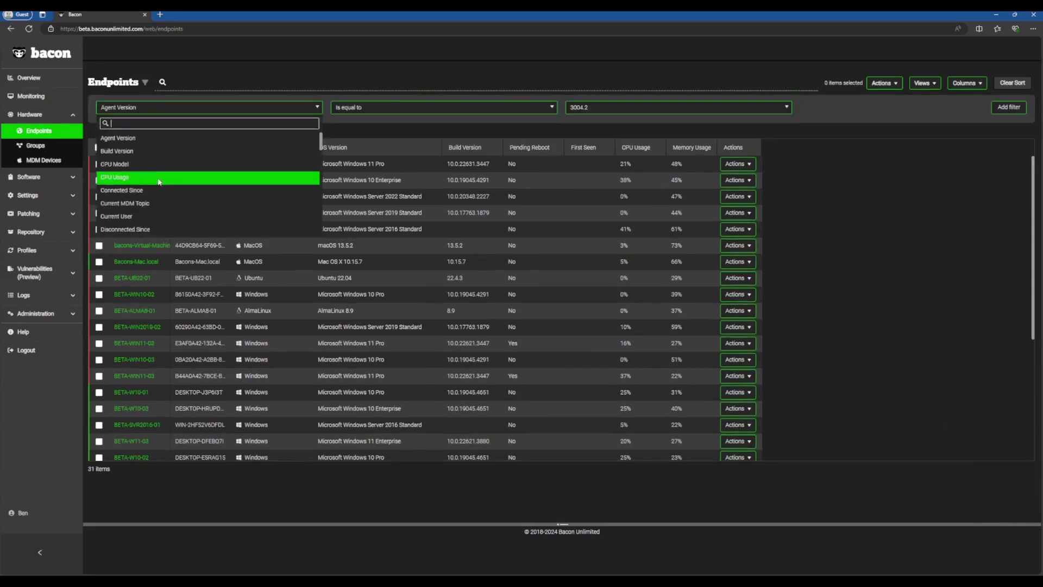
{"action": "type", "text": "s"}
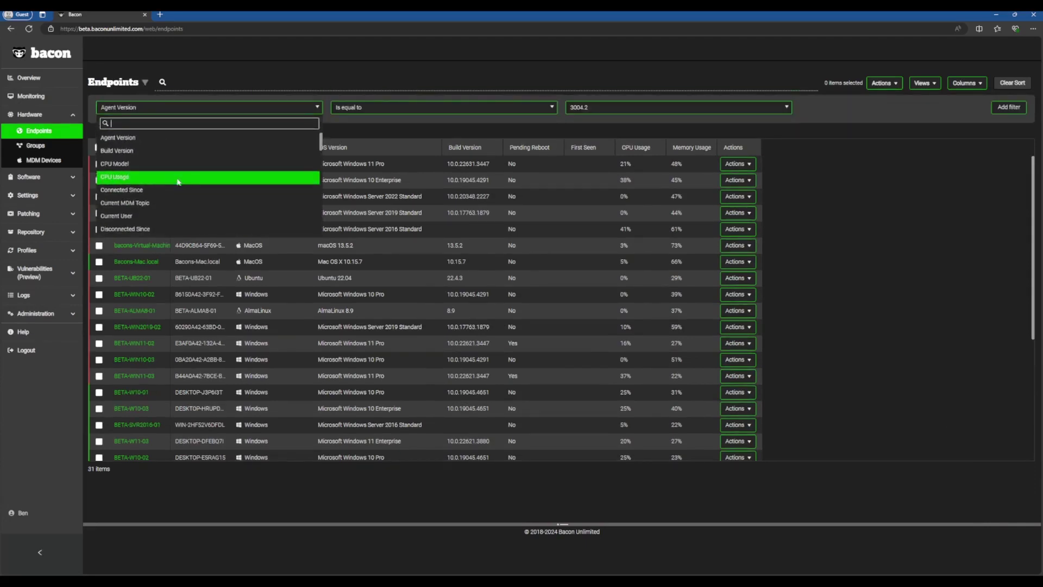
{"action": "scroll", "coordinate": [163, 179], "scroll_direction": "down", "scroll_amount": 3}
{"action": "type", "text": "tat"}
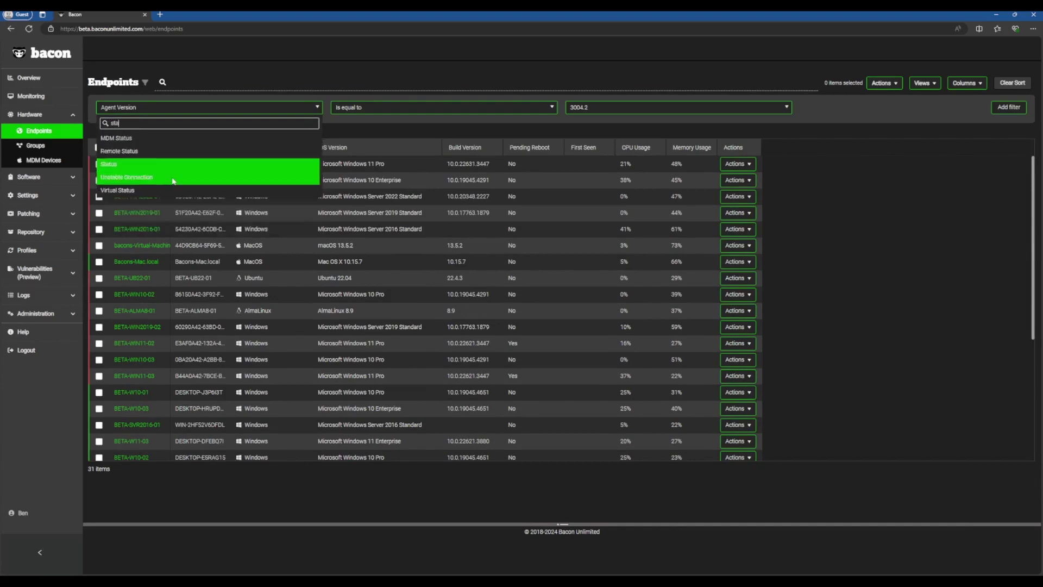
{"action": "left_click", "coordinate": [153, 166]}
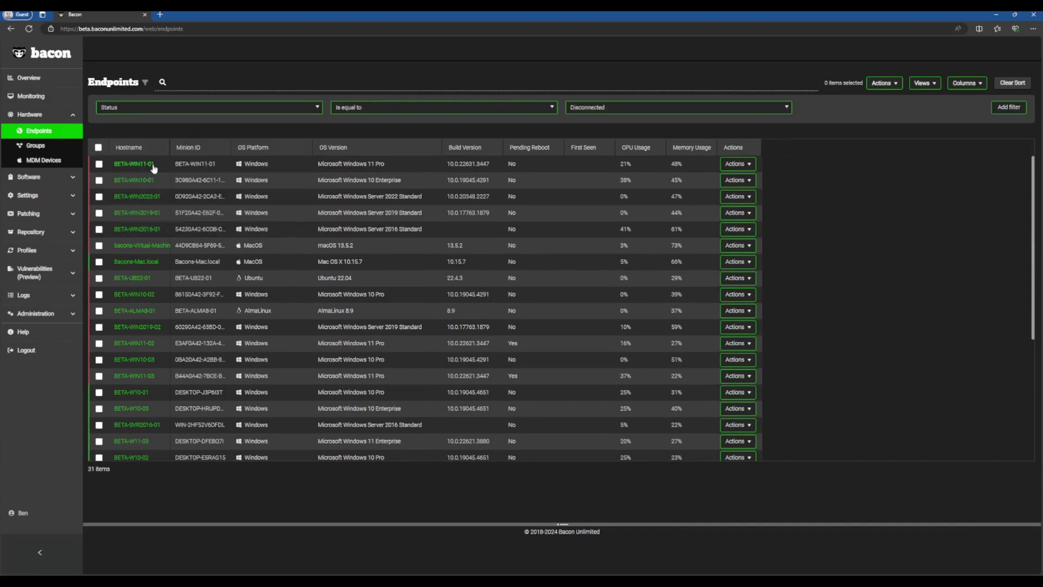
{"action": "left_click", "coordinate": [592, 108]}
{"action": "left_click", "coordinate": [601, 166]}
{"action": "left_click", "coordinate": [1002, 108]}
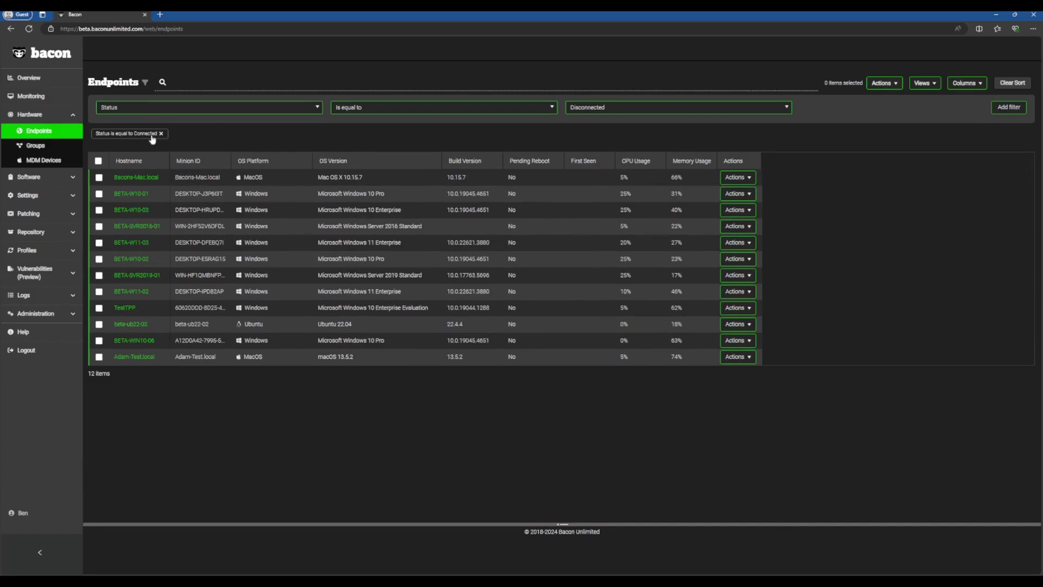
Step: Add a second filter for OS Platform equal to Windows, leaving 9 hosts
{"action": "left_click", "coordinate": [190, 108]}
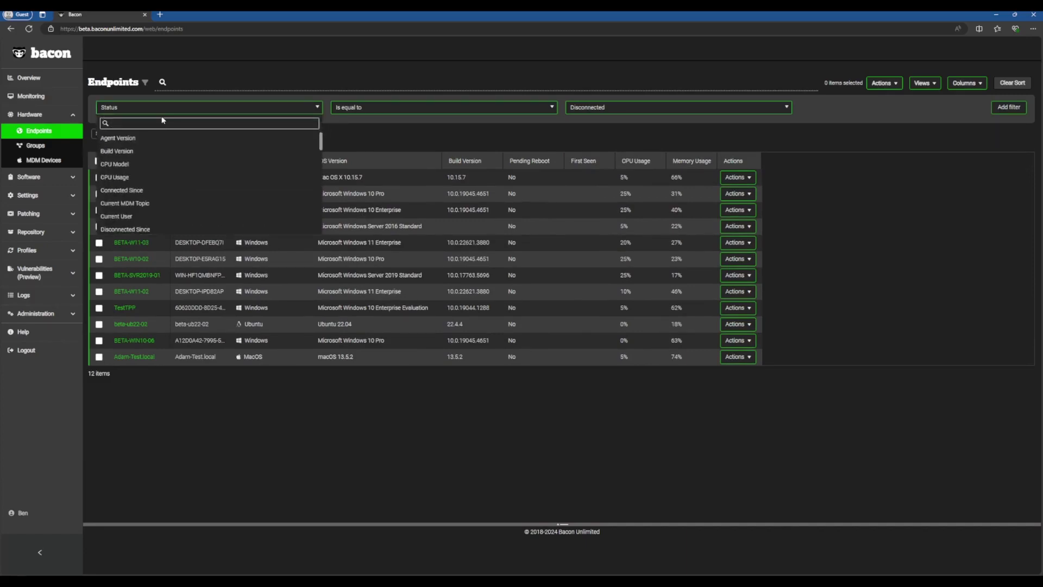
{"action": "type", "text": "os"}
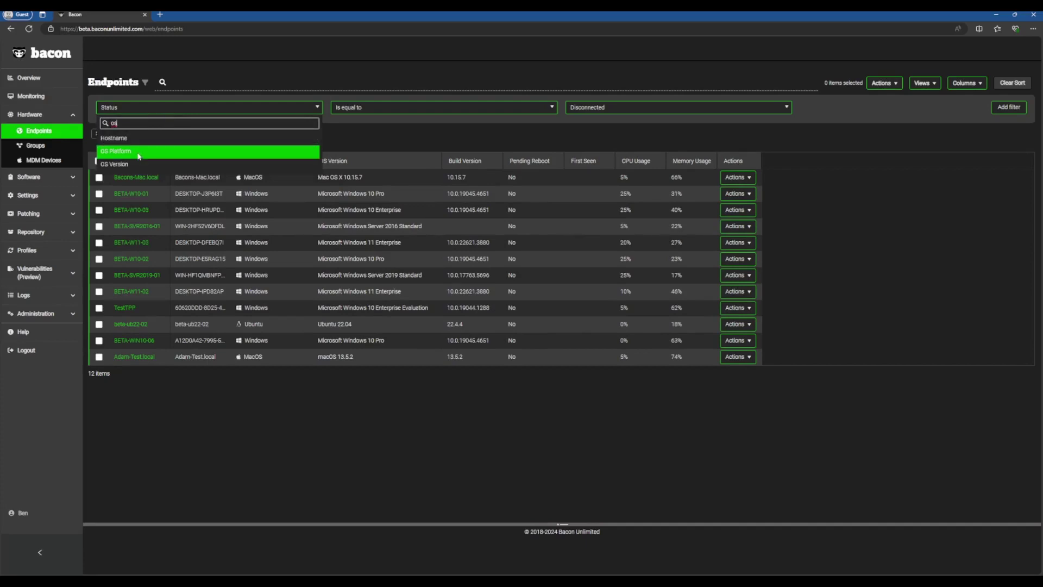
{"action": "left_click", "coordinate": [140, 152]}
{"action": "left_click", "coordinate": [999, 108]}
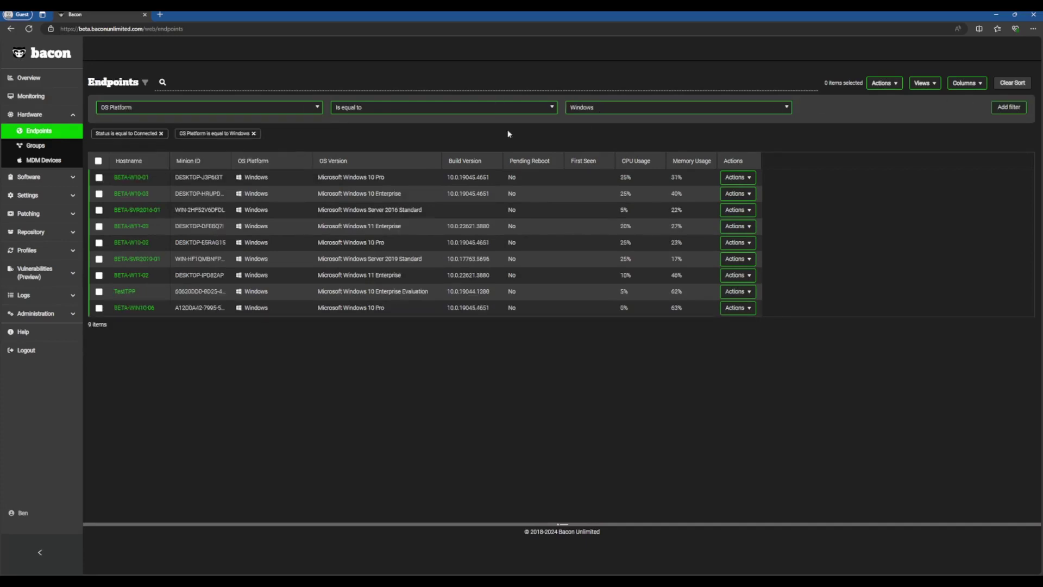
Step: Save the filtered table via Actions > Save View as 'Windows Patch Group', with Shared on
{"action": "left_click", "coordinate": [894, 85]}
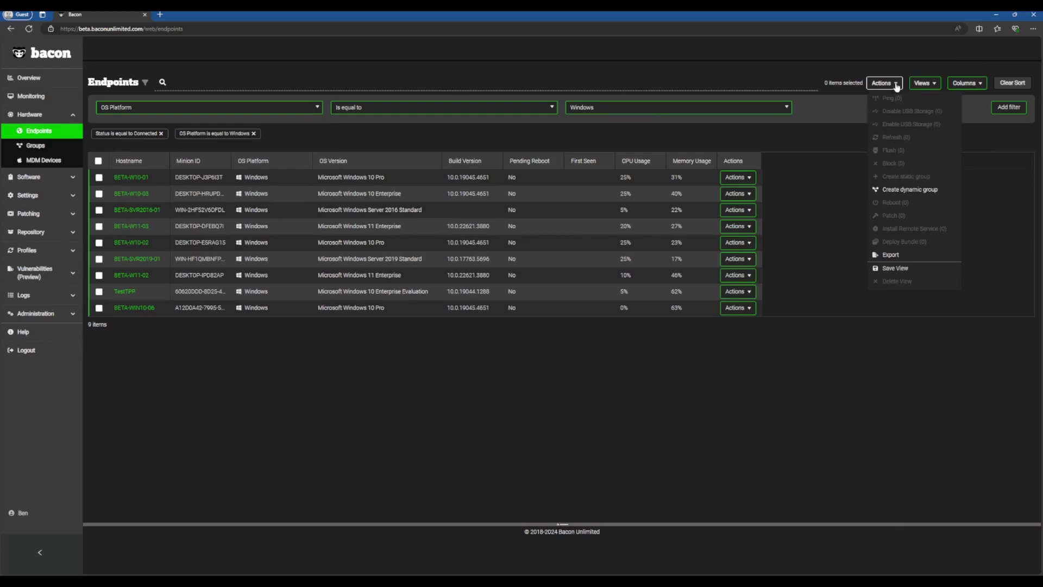
{"action": "left_click", "coordinate": [899, 276]}
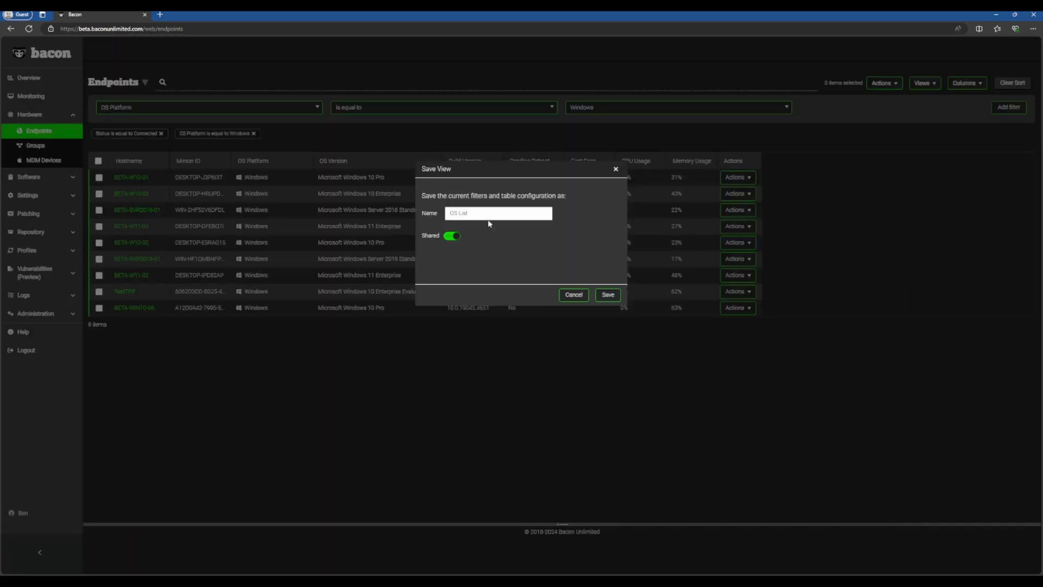
{"action": "left_click_drag", "start_coordinate": [488, 215], "coordinate": [410, 218]}
{"action": "type", "text": "Windows PA"}
{"action": "key", "text": "BackSpace"}
{"action": "type", "text": "atch Group"}
{"action": "left_click", "coordinate": [449, 240]}
{"action": "left_click", "coordinate": [450, 242]}
{"action": "left_click", "coordinate": [608, 295]}
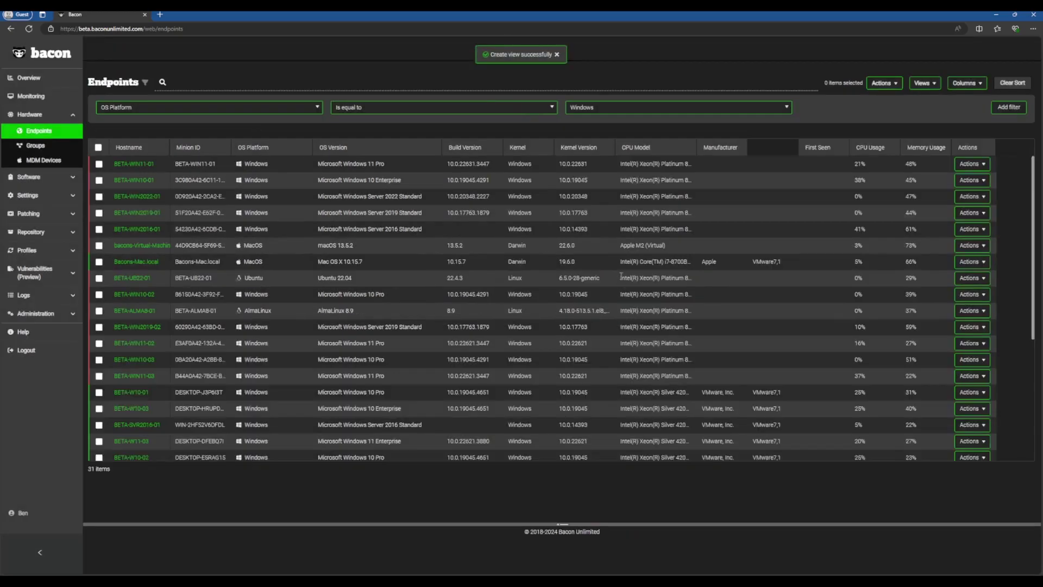
Step: Apply the Windows Patch Group, OS List and MacOS View saved views in turn
{"action": "left_click", "coordinate": [927, 84]}
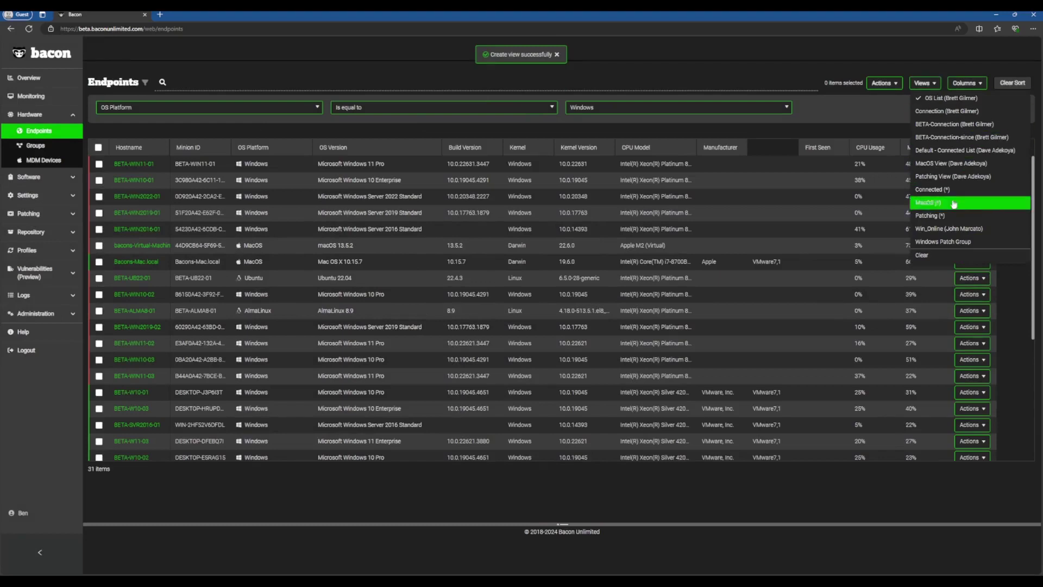
{"action": "left_click", "coordinate": [925, 244]}
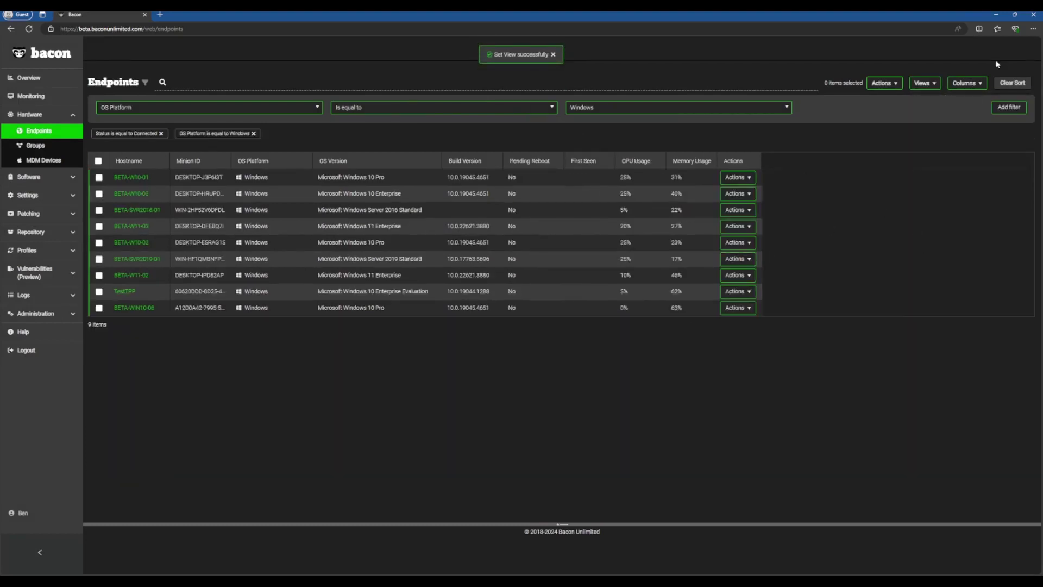
{"action": "left_click", "coordinate": [923, 83]}
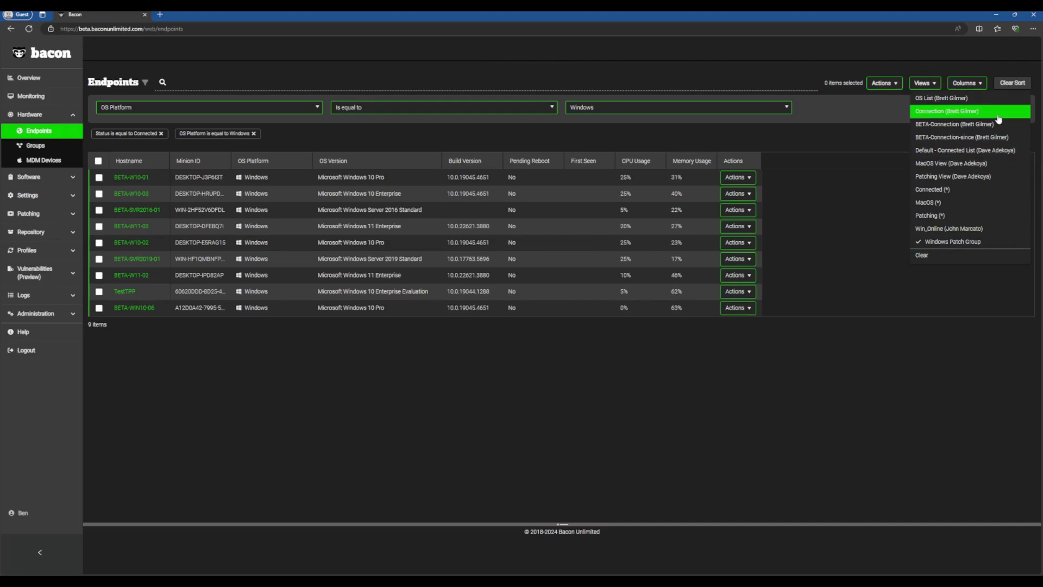
{"action": "left_click", "coordinate": [977, 101]}
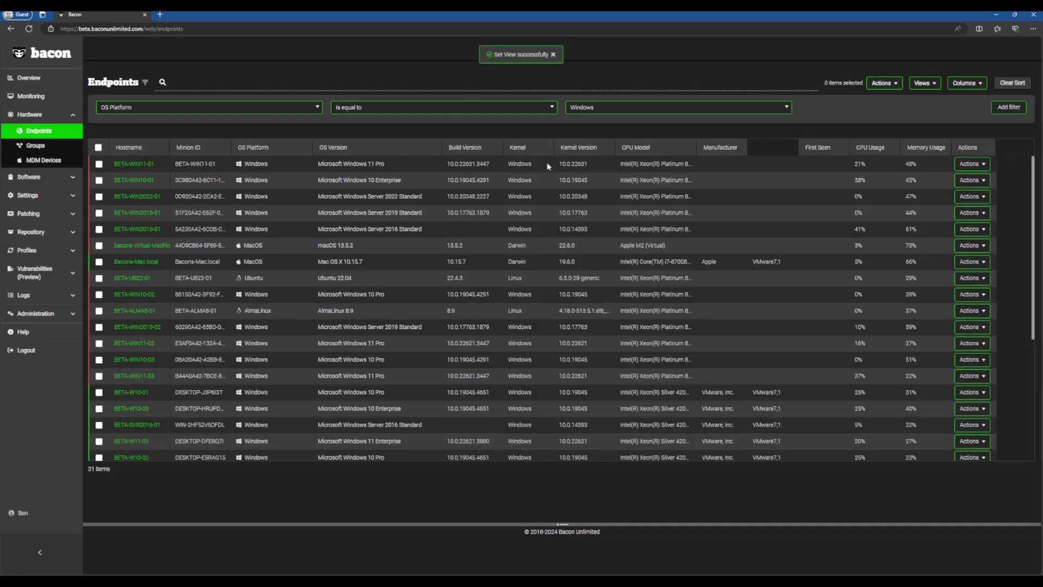
{"action": "left_click", "coordinate": [917, 87]}
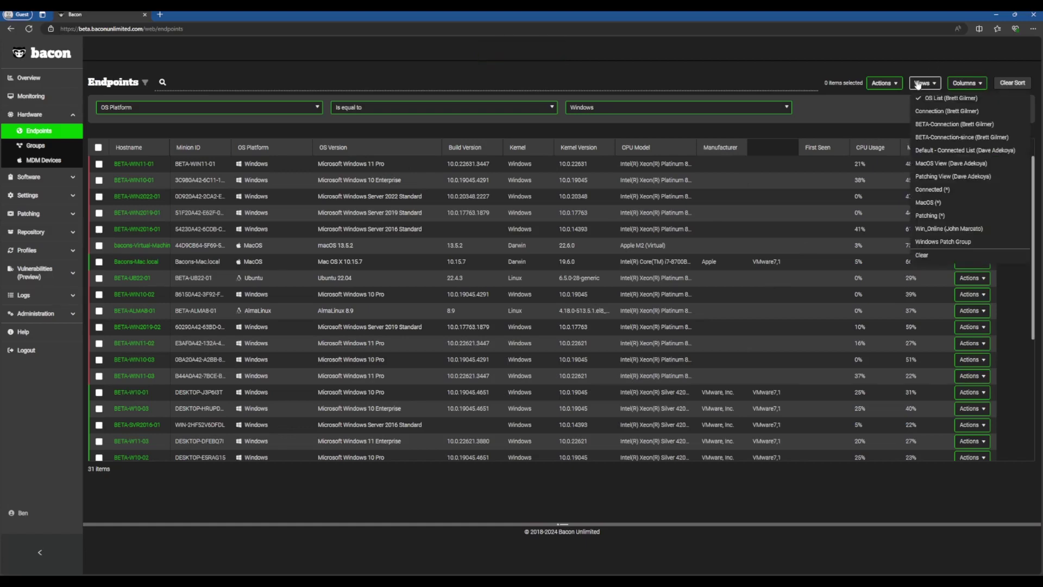
{"action": "left_click", "coordinate": [950, 163]}
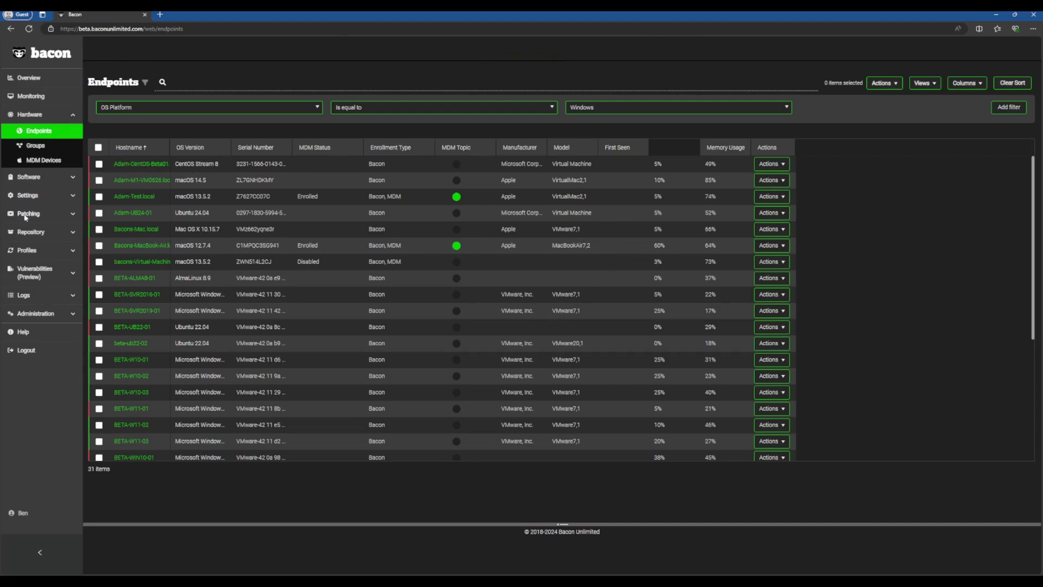
Step: Open the Repository Bundles list and check the actions offered for it
{"action": "left_click", "coordinate": [47, 233]}
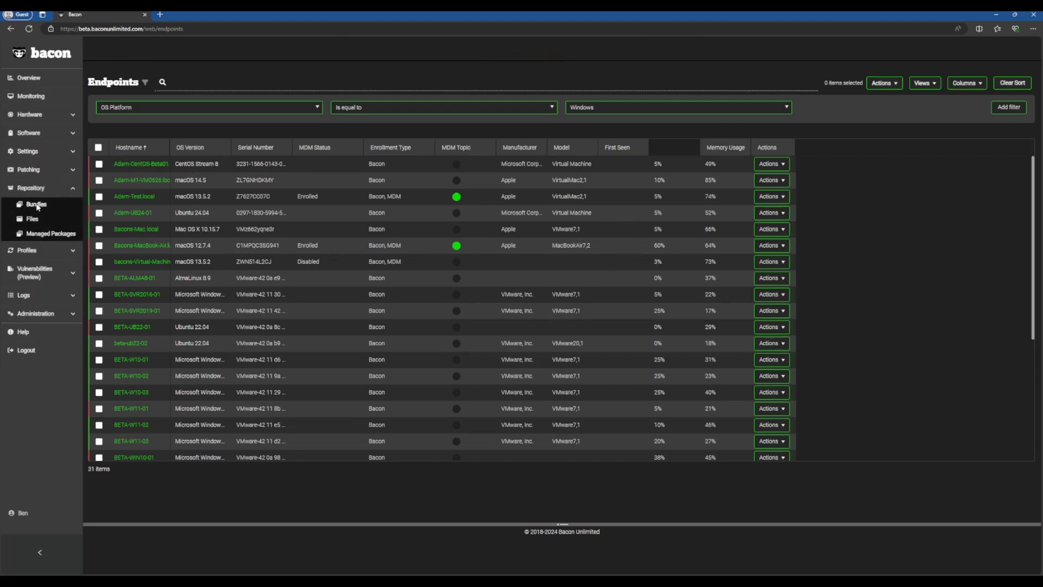
{"action": "left_click", "coordinate": [37, 205]}
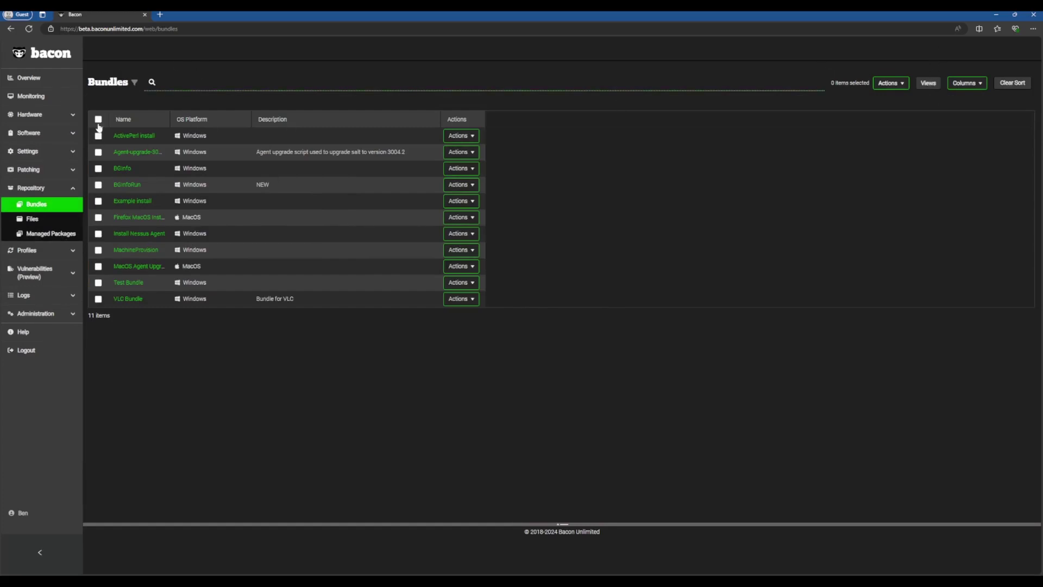
{"action": "left_click", "coordinate": [884, 83]}
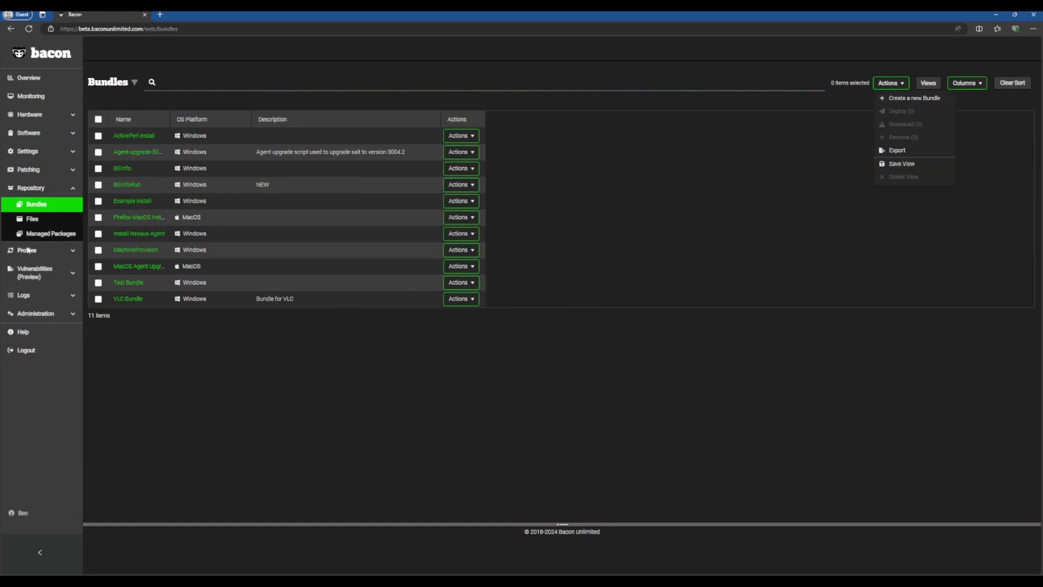
Step: Open the CVE list and apply the saved CISA View, leaving 122 vulnerabilities
{"action": "left_click", "coordinate": [31, 273]}
{"action": "left_click", "coordinate": [32, 249]}
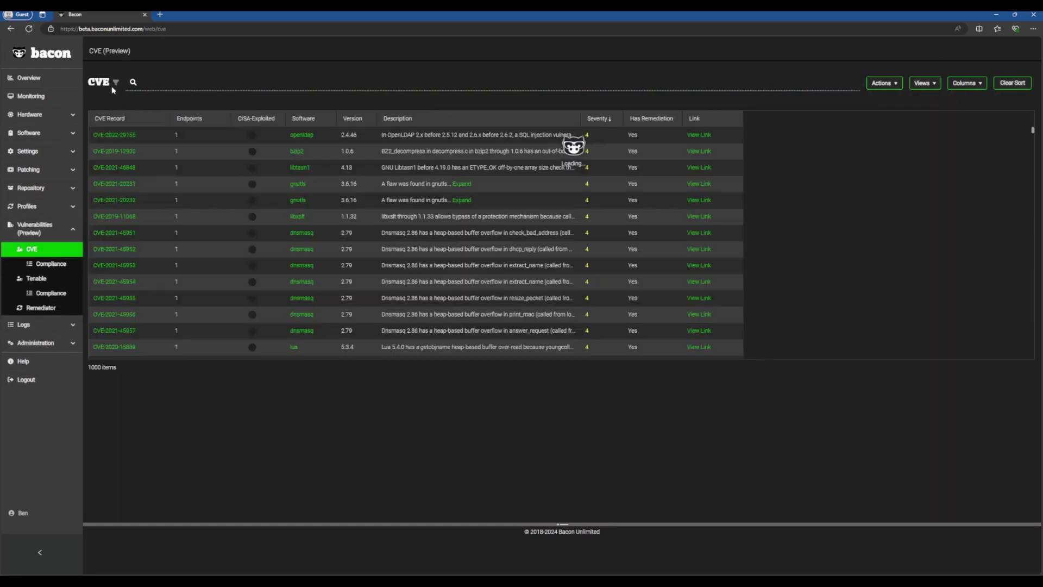
{"action": "left_click", "coordinate": [934, 84]}
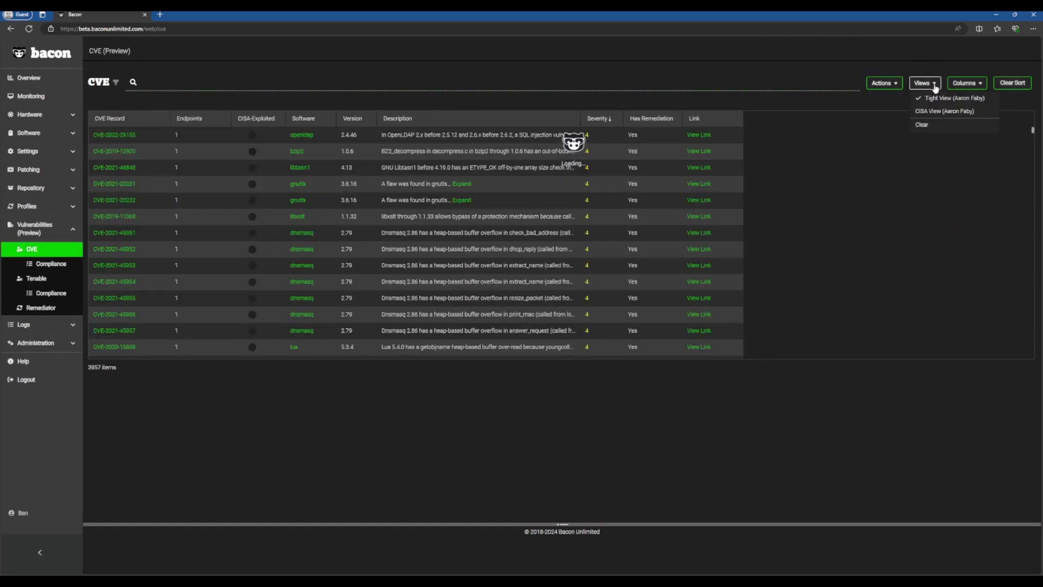
{"action": "left_click", "coordinate": [956, 114]}
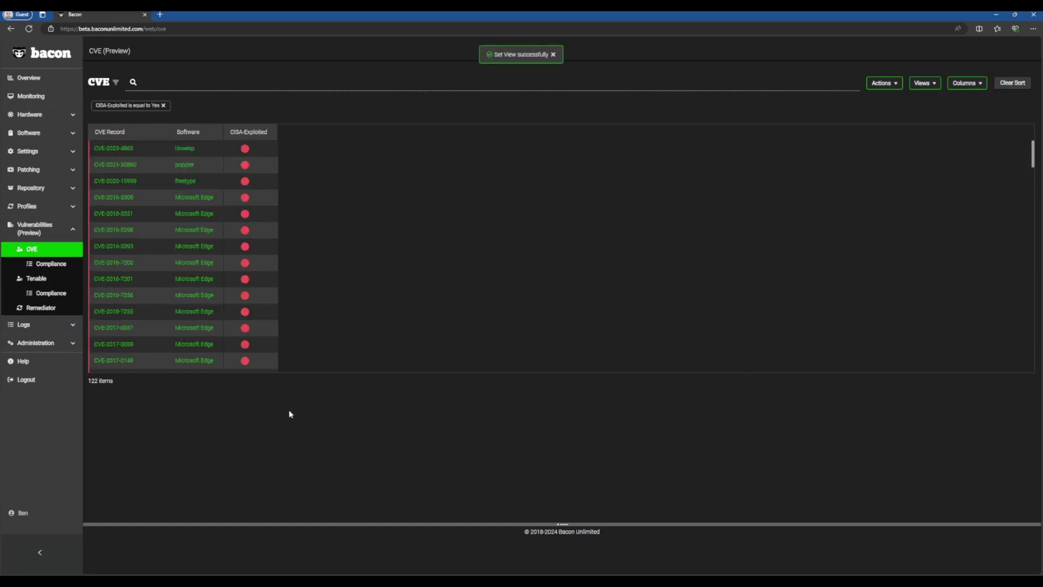
{"action": "left_click", "coordinate": [934, 84]}
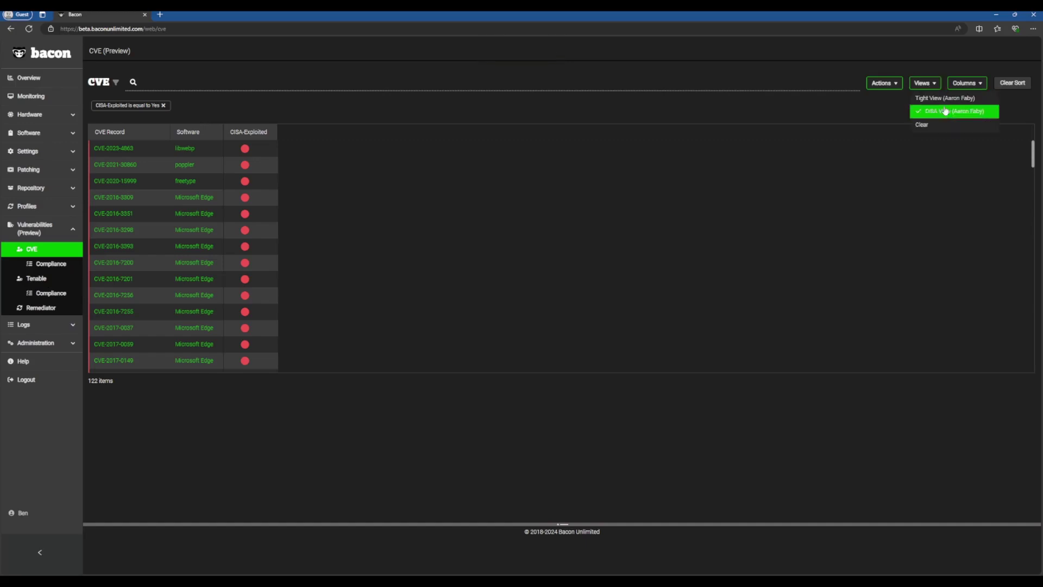
{"action": "left_click", "coordinate": [933, 84]}
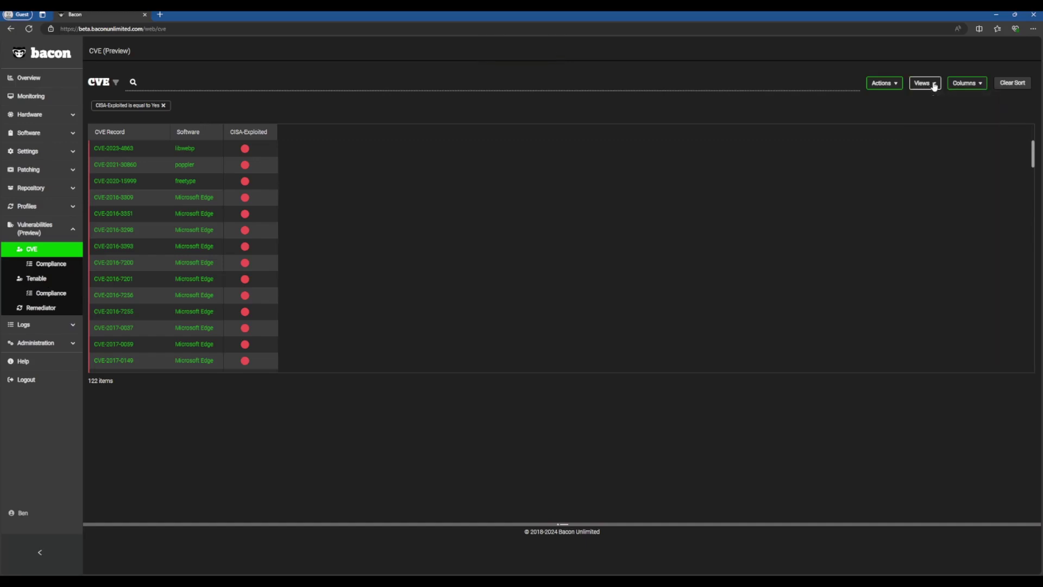
{"action": "left_click", "coordinate": [43, 173]}
Step: Open Available patches, clear the view, then reapply 'win sec updates' to show five patches
{"action": "left_click", "coordinate": [38, 185]}
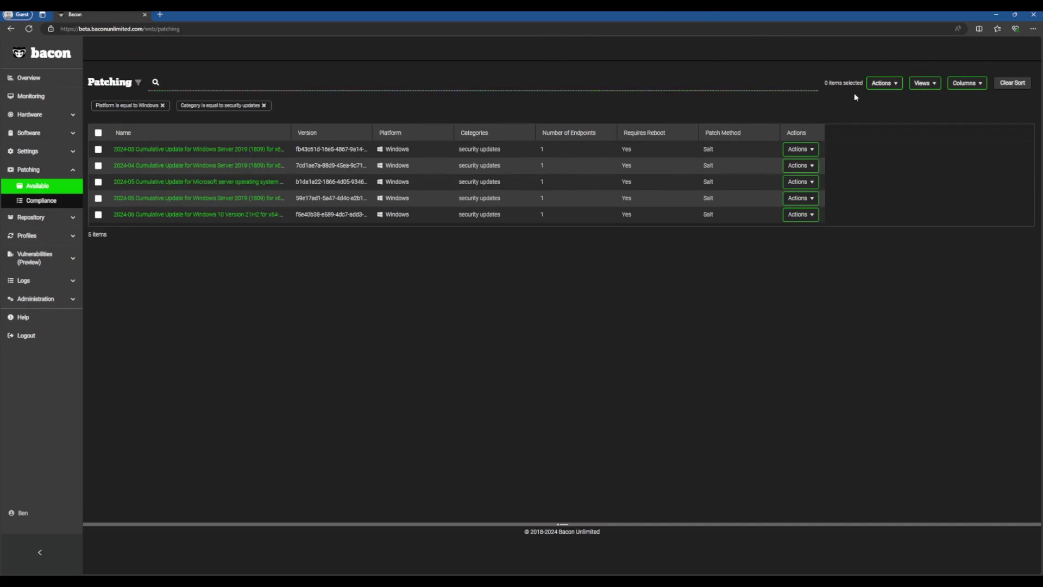
{"action": "left_click", "coordinate": [933, 83]}
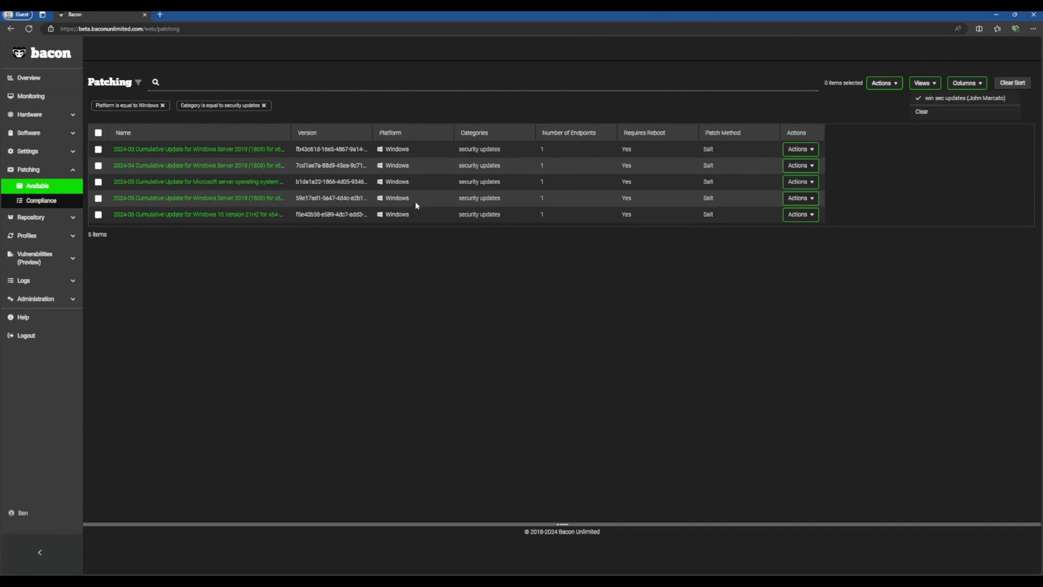
{"action": "left_click", "coordinate": [940, 112]}
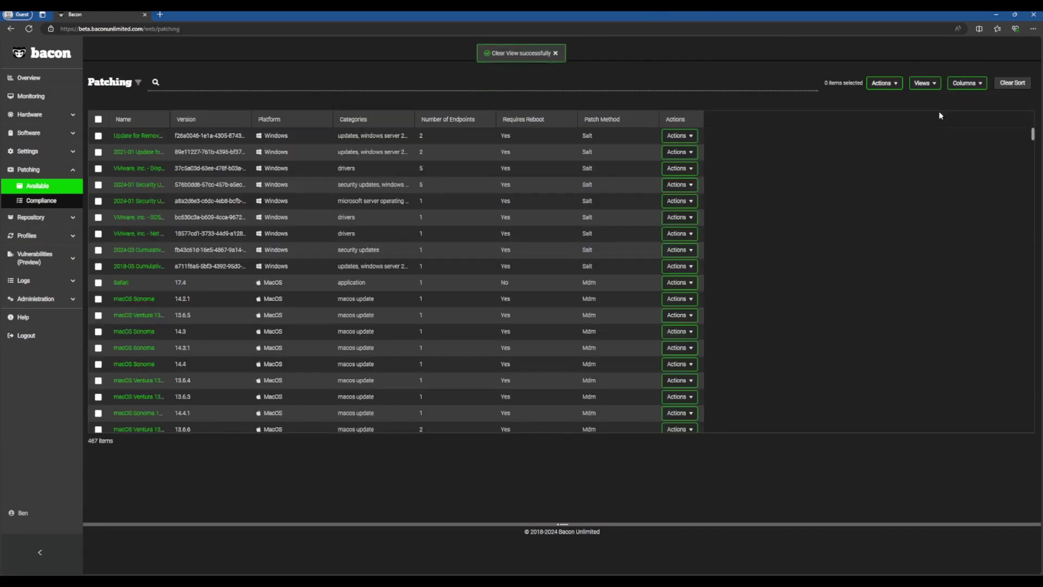
{"action": "left_click", "coordinate": [927, 83]}
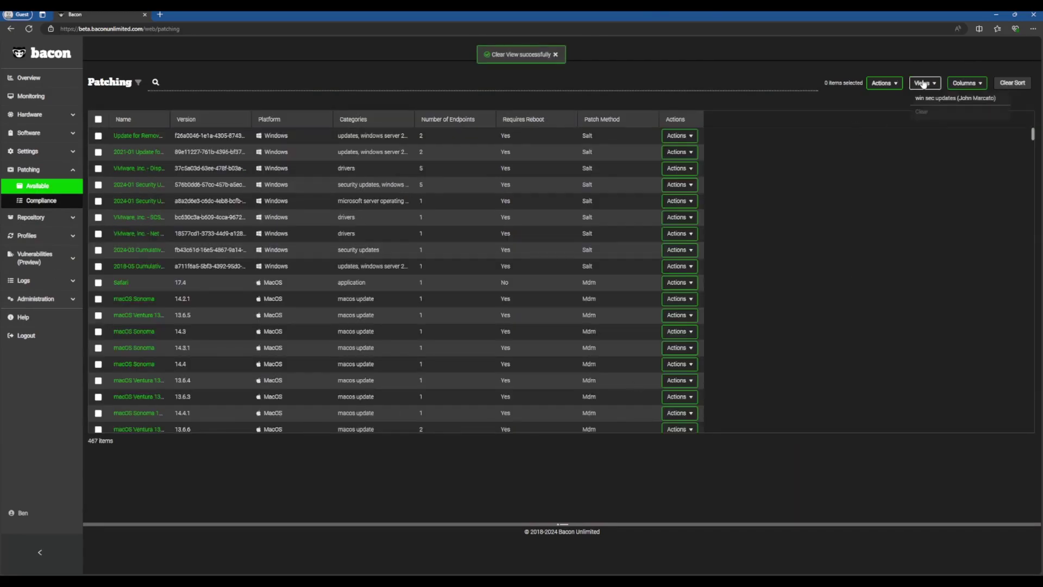
{"action": "left_click", "coordinate": [958, 99]}
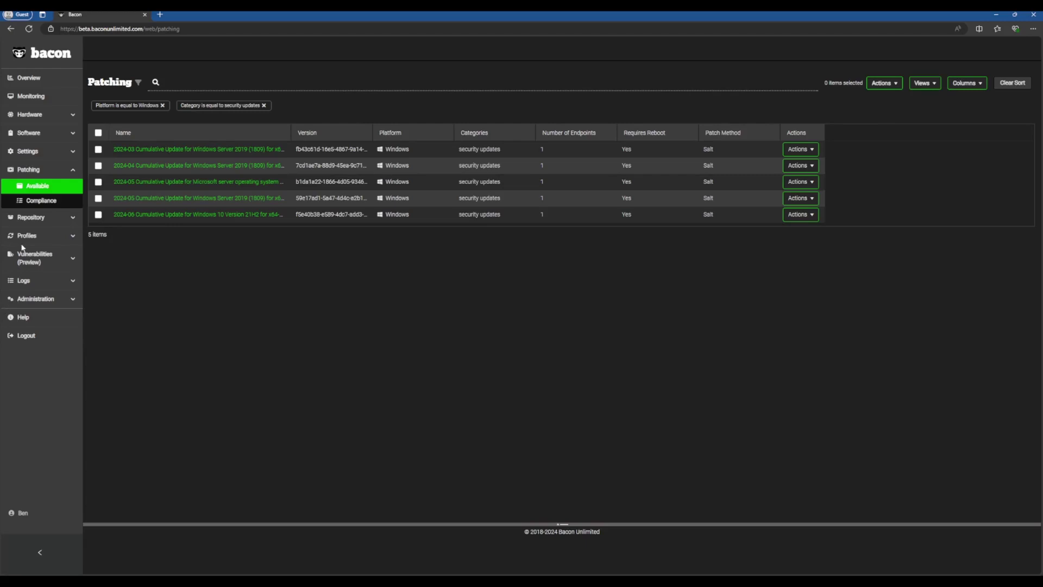
Step: Return to Hardware > Endpoints and apply a saved view with Status, Connected Since and Type columns
{"action": "left_click", "coordinate": [37, 98]}
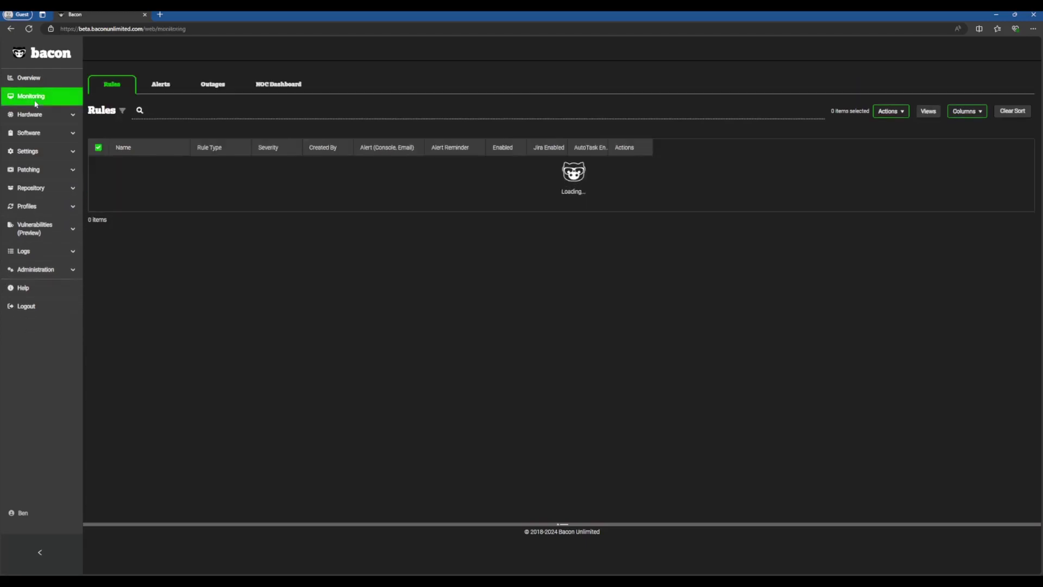
{"action": "left_click", "coordinate": [46, 115]}
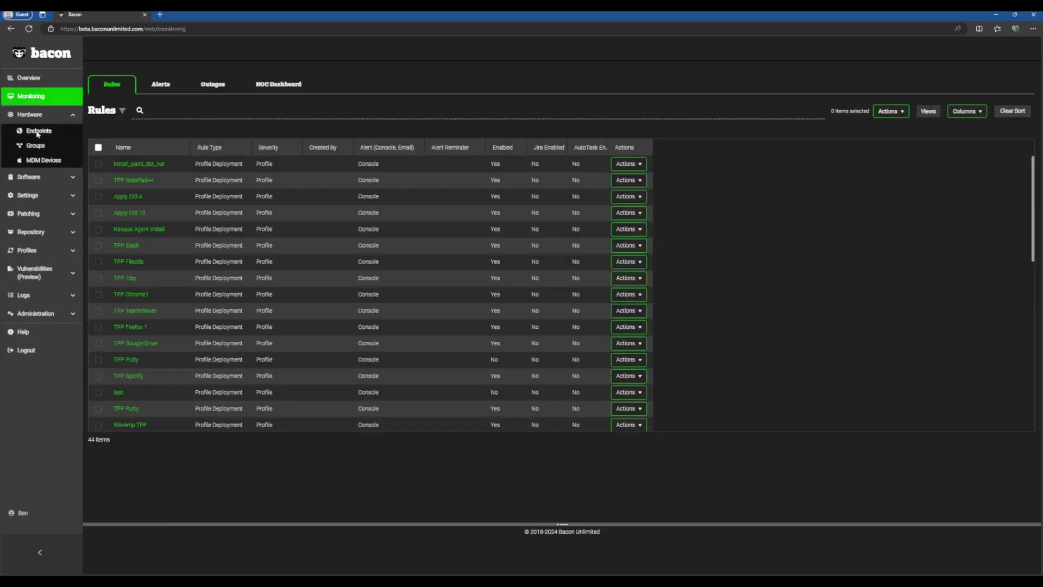
{"action": "left_click", "coordinate": [38, 130]}
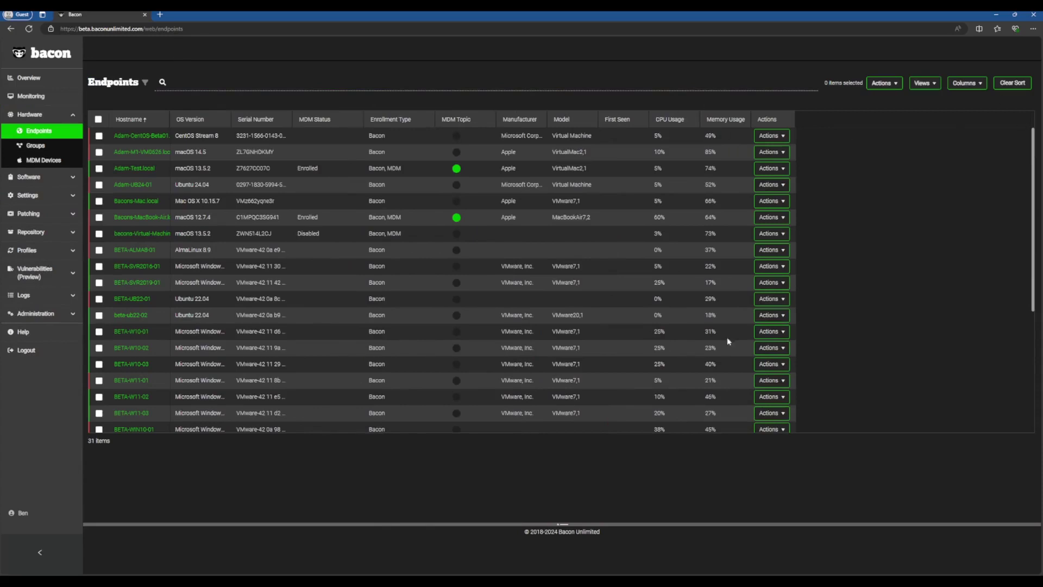
{"action": "left_click", "coordinate": [924, 82]}
{"action": "left_click", "coordinate": [986, 192]}
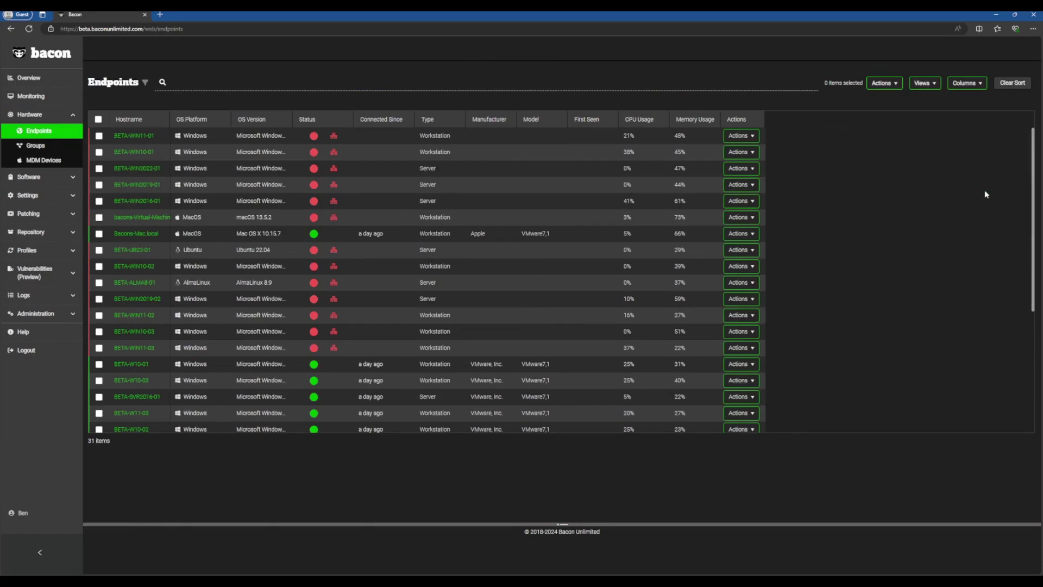